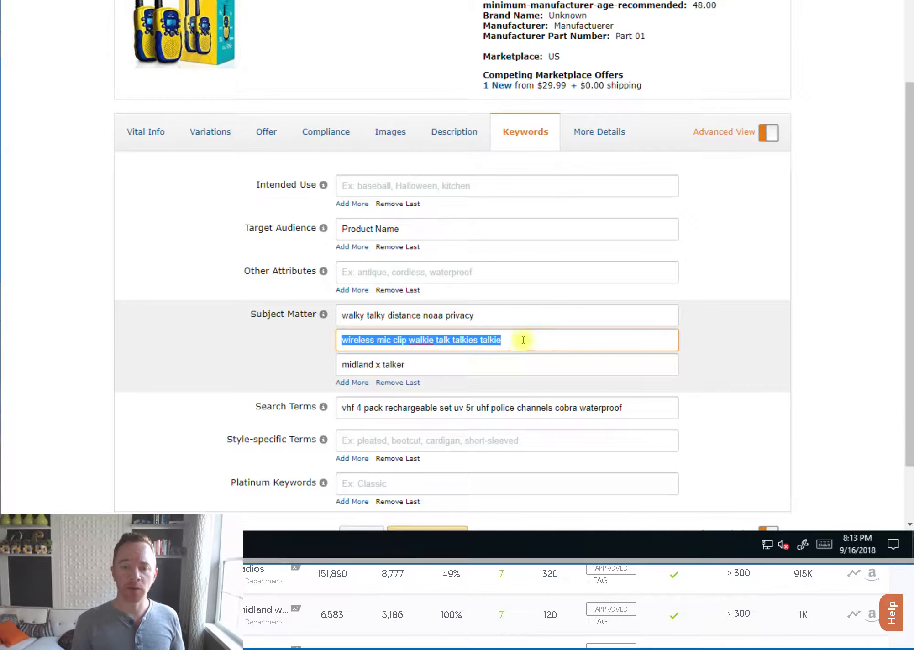
Step: Examine the listing's Subject Matter and Search Terms entries in the Amazon keyword form
key("End")
left_click_drag(428, 369, 322, 365)
left_click_drag(547, 343, 259, 342)
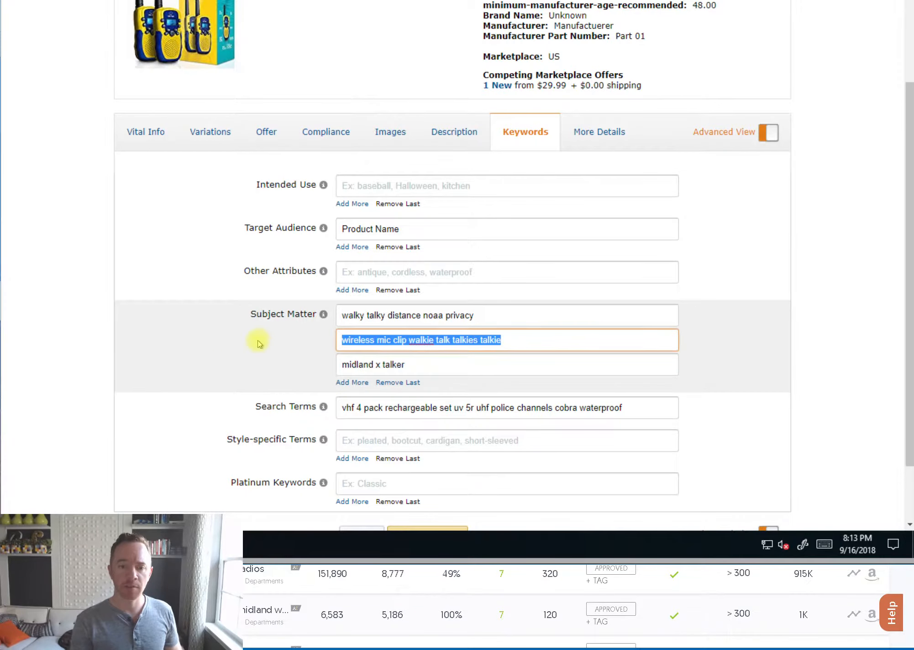
left_click_drag(634, 408, 508, 408)
left_click(174, 357)
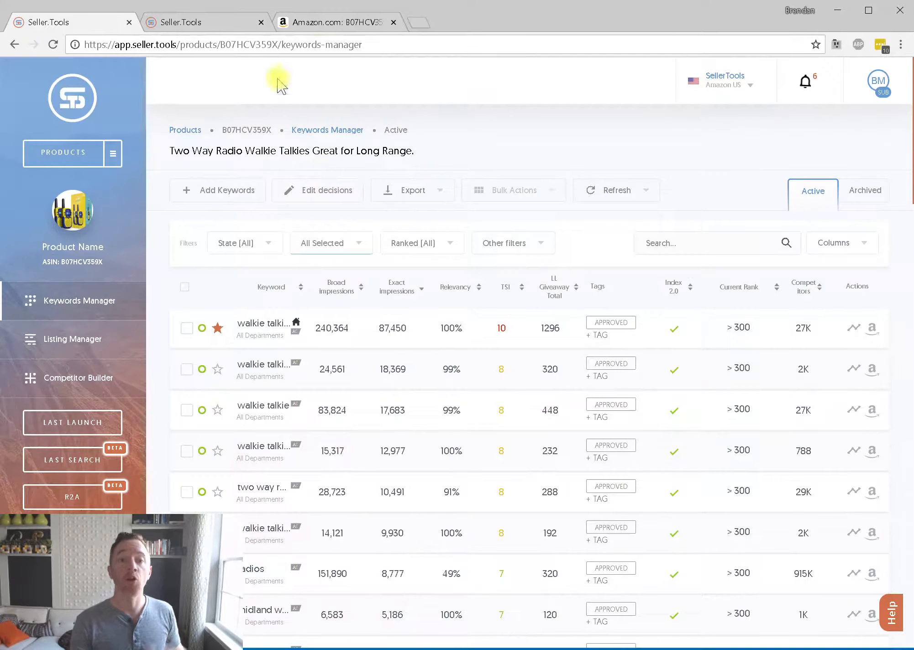
Step: Switch to the Amazon product page and read the walkie talkie listing's bullet points
left_click(354, 22)
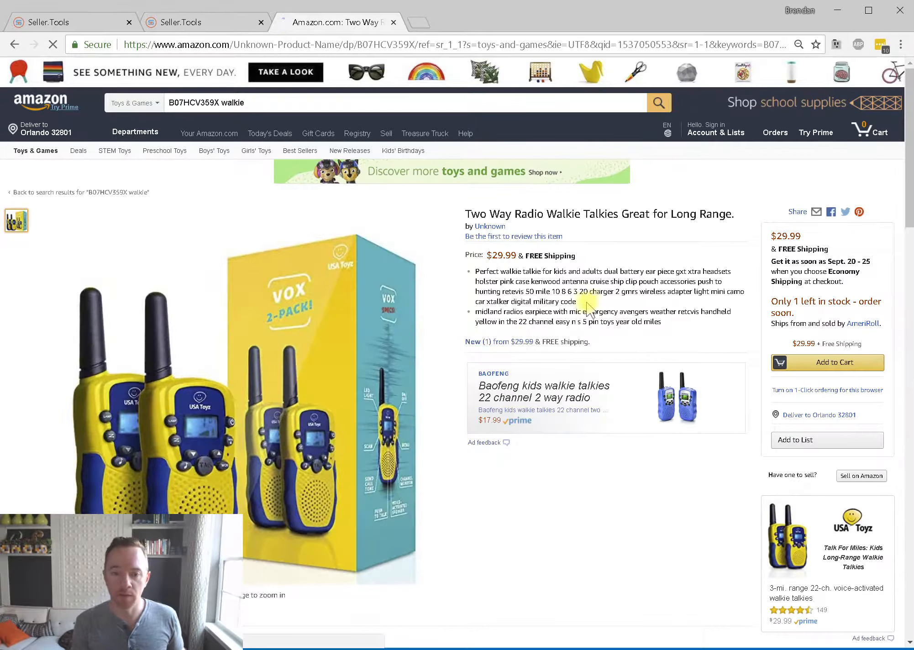
left_click_drag(588, 301, 474, 269)
left_click(635, 316)
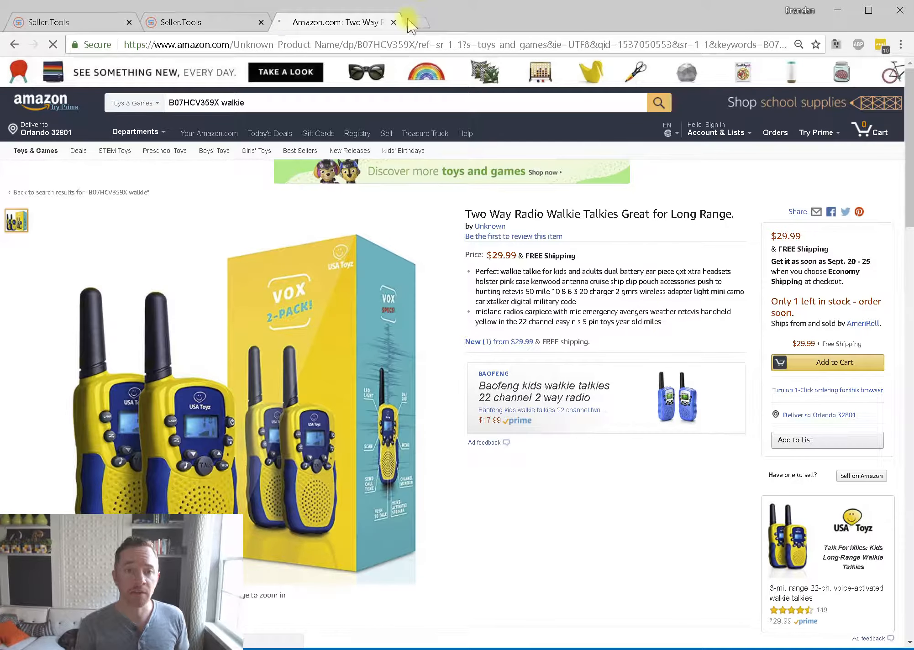
Step: Switch back to the Seller.Tools keywords manager and filter the keyword list to Not Indexed under Index 2.0
left_click(64, 25)
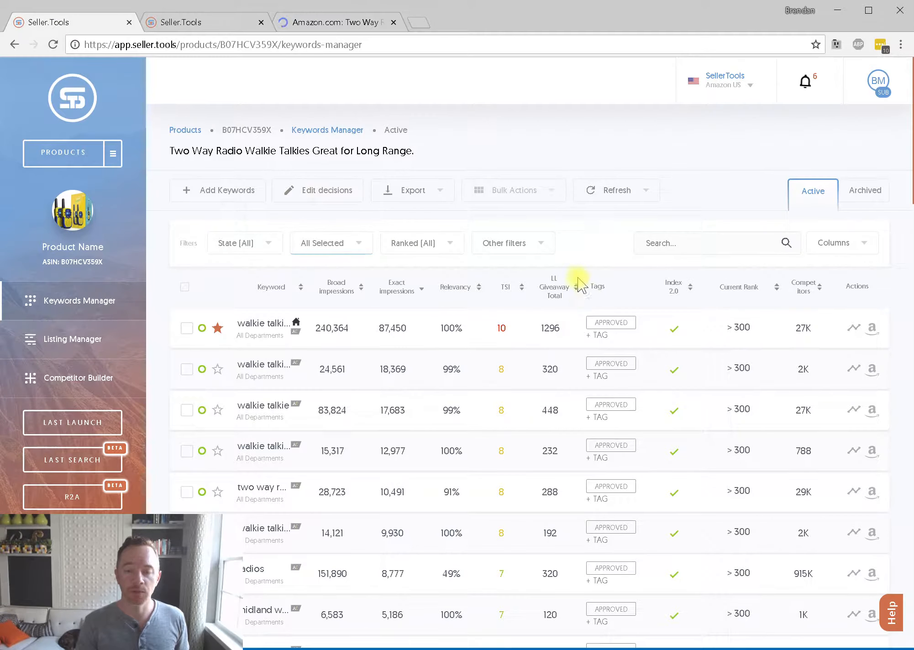
left_click(543, 247)
mouse_move(548, 319)
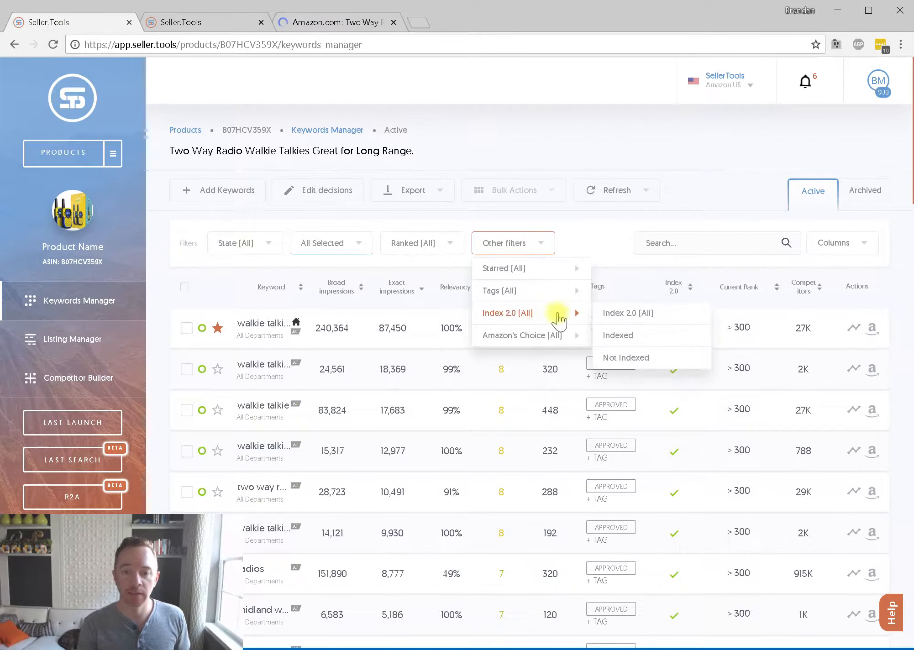
left_click(657, 356)
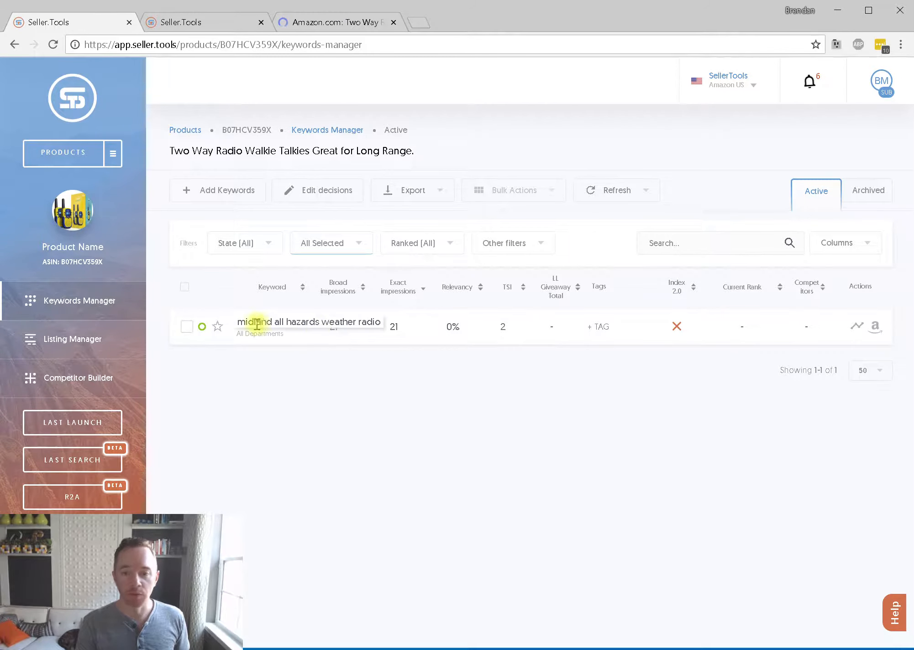
mouse_move(672, 327)
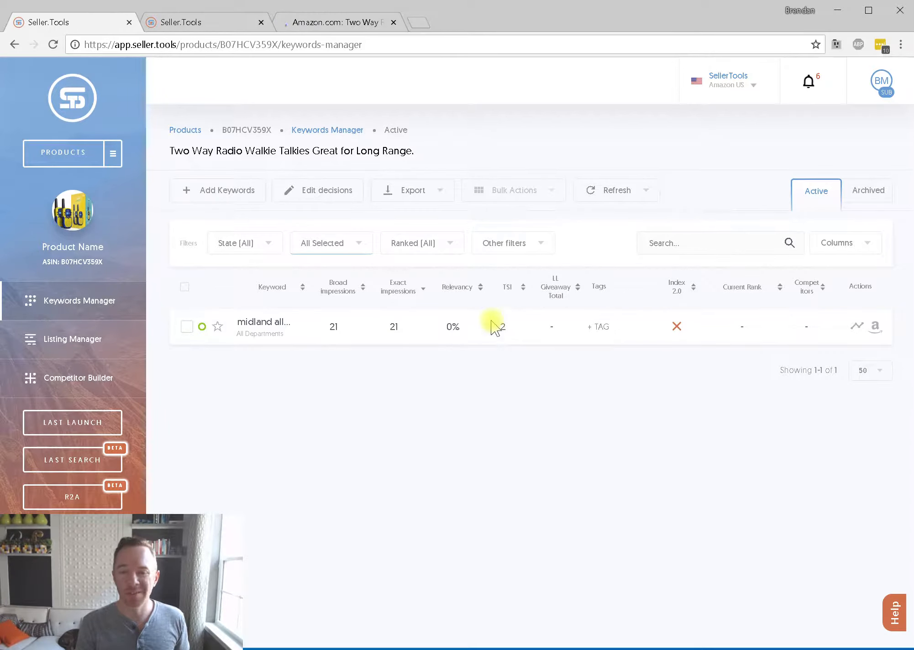
Step: Hide the Tags column in the keyword table
left_click(854, 246)
scroll(827, 439, "down", 2)
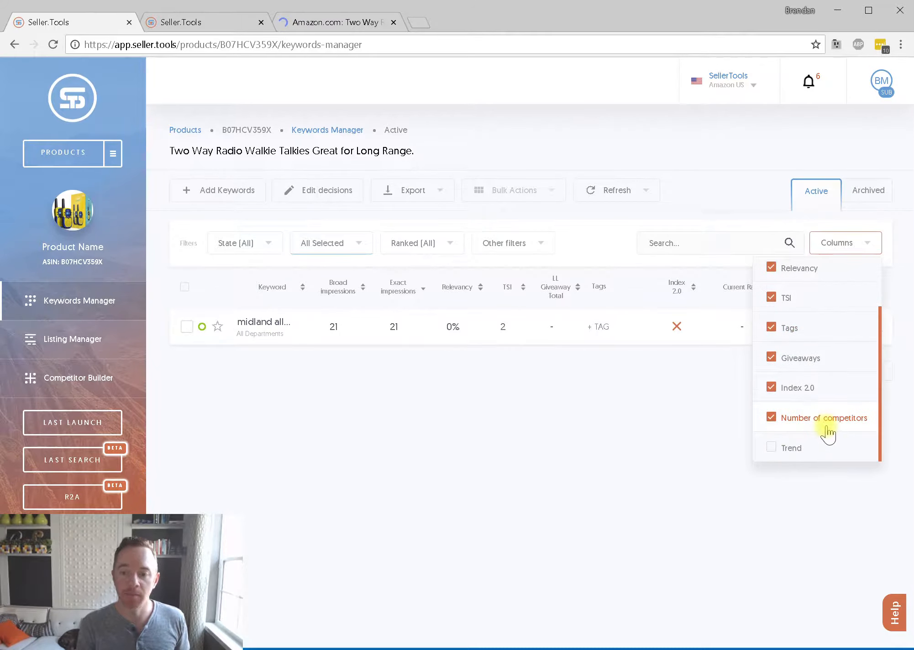
left_click(809, 329)
left_click(525, 462)
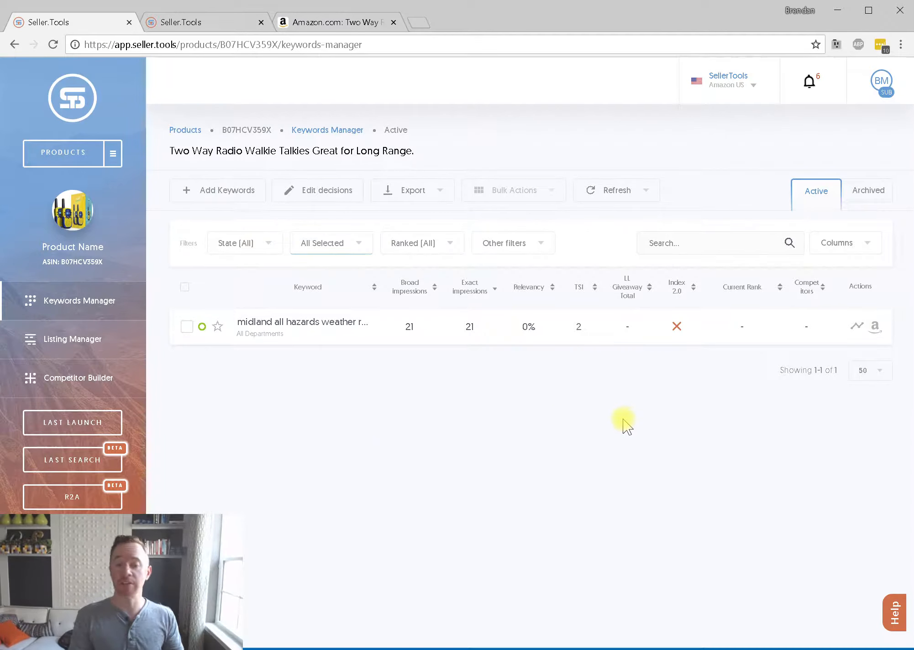
Step: Review the product's recommended words and listing text in the Listing Manager
mouse_move(683, 335)
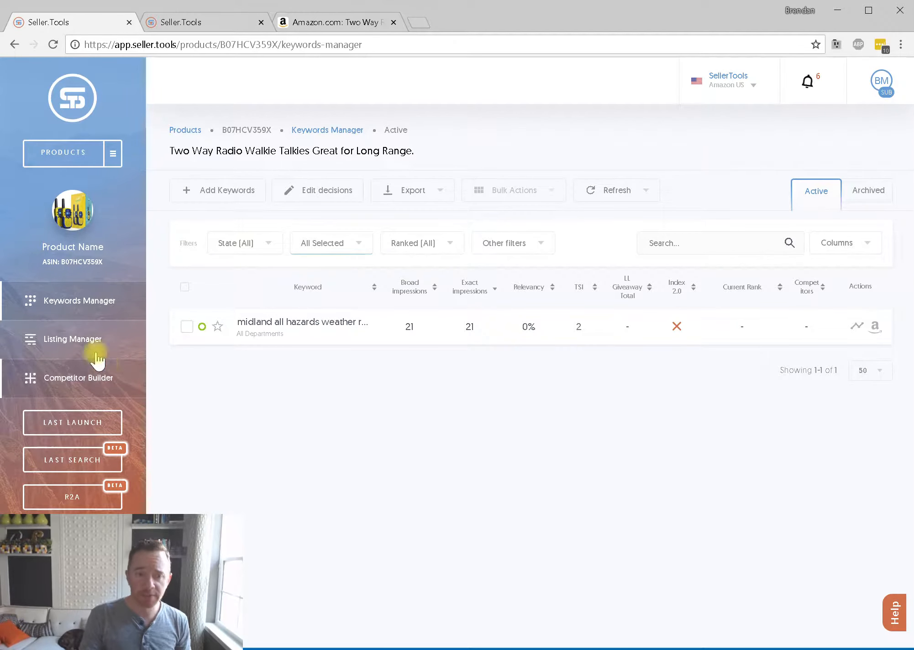
left_click(40, 340)
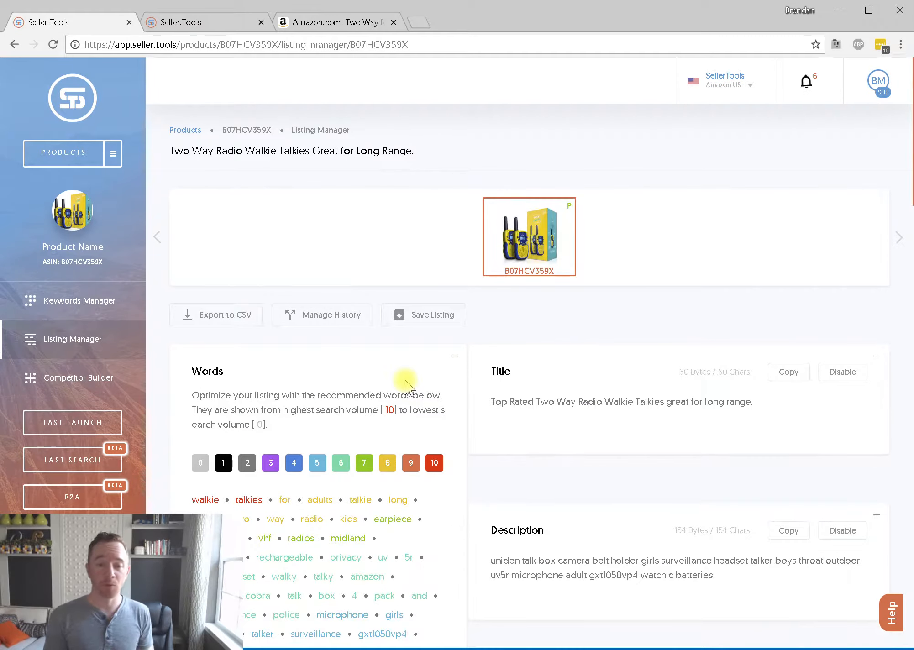
scroll(466, 279, "down", 3)
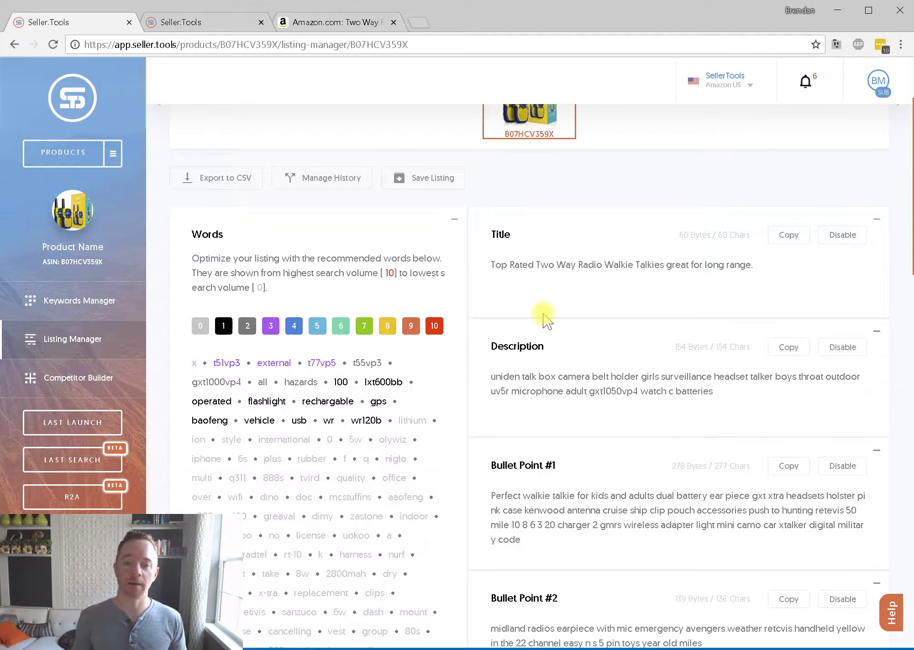
scroll(475, 279, "up", 3)
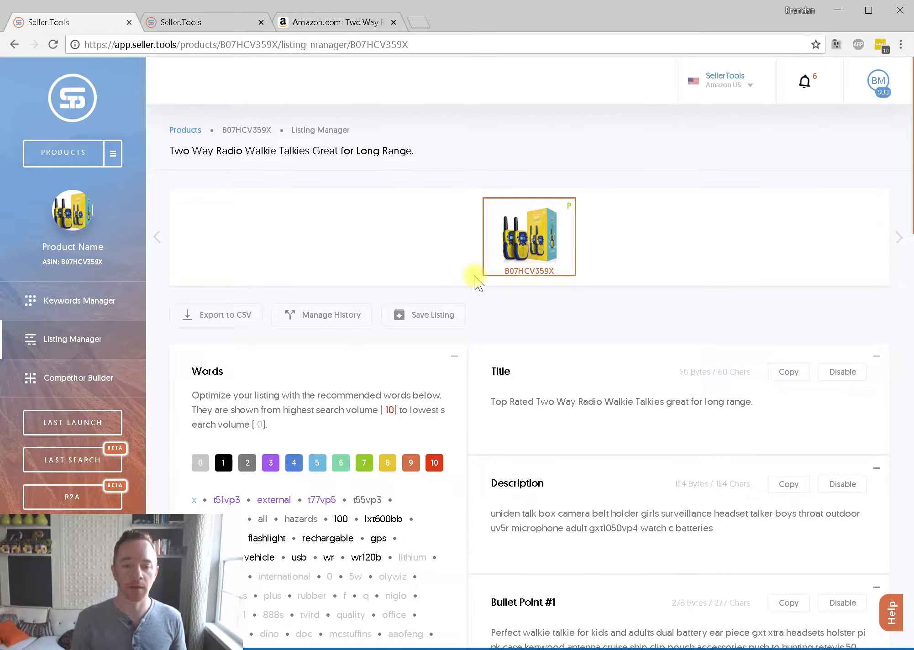
Step: Return to the product list and open the keywords of the walkie talkie product B07HCV359X
left_click(81, 160)
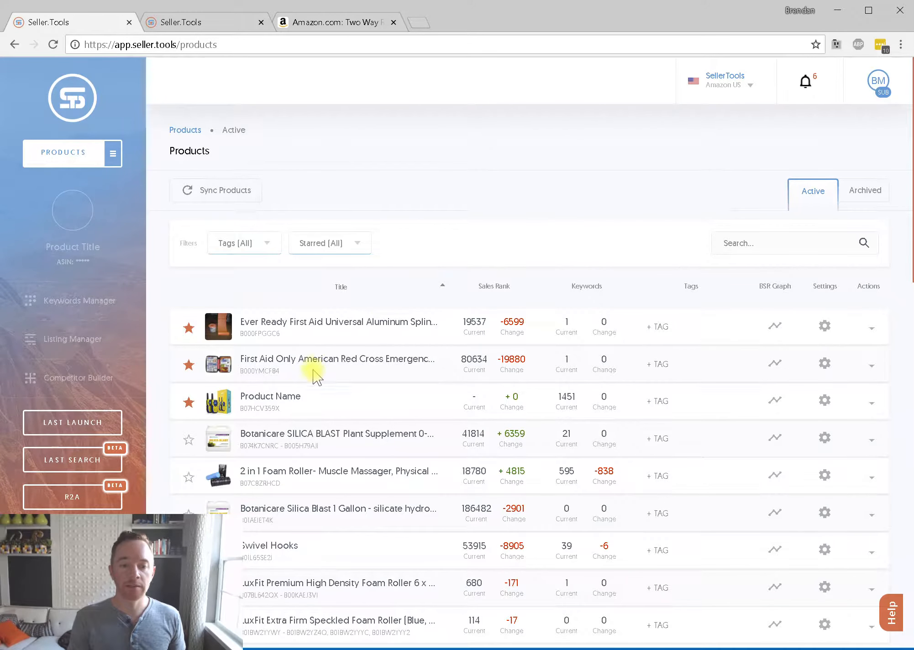
left_click(294, 398)
mouse_move(593, 287)
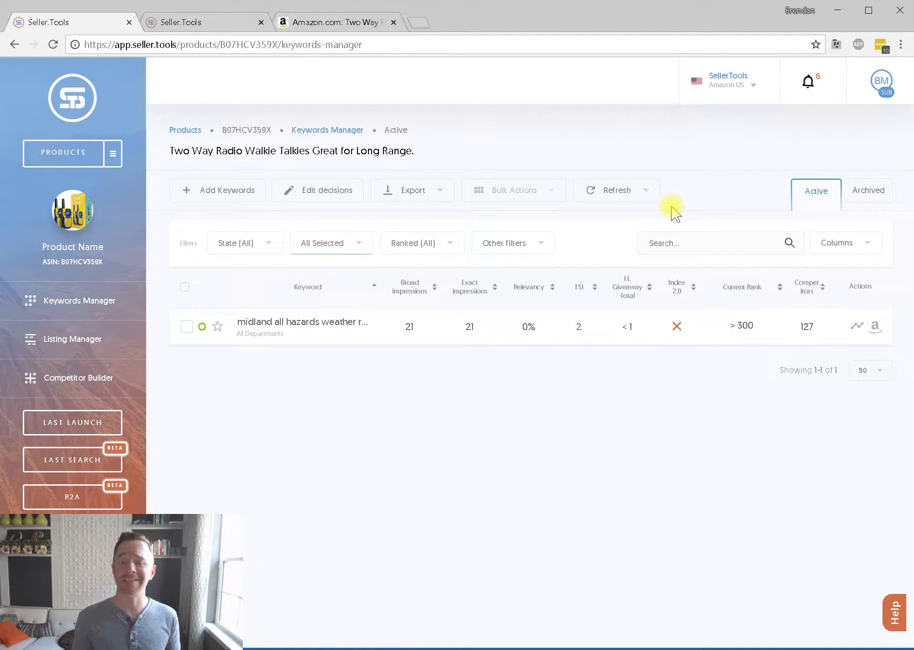
Step: Archive the non-indexed keyword "midland all hazards weather radio"
left_click(202, 327)
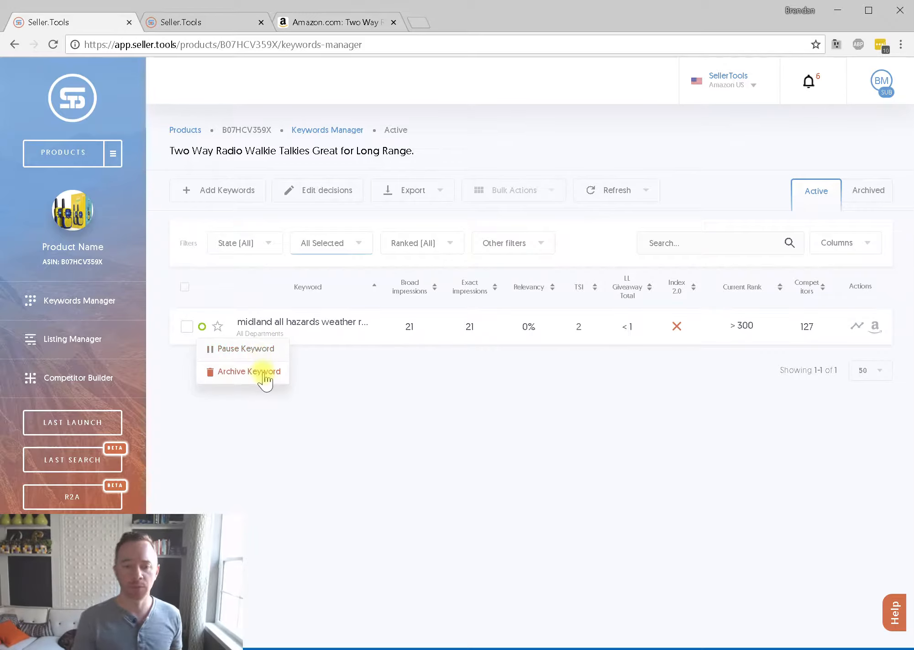
left_click(251, 373)
left_click(492, 394)
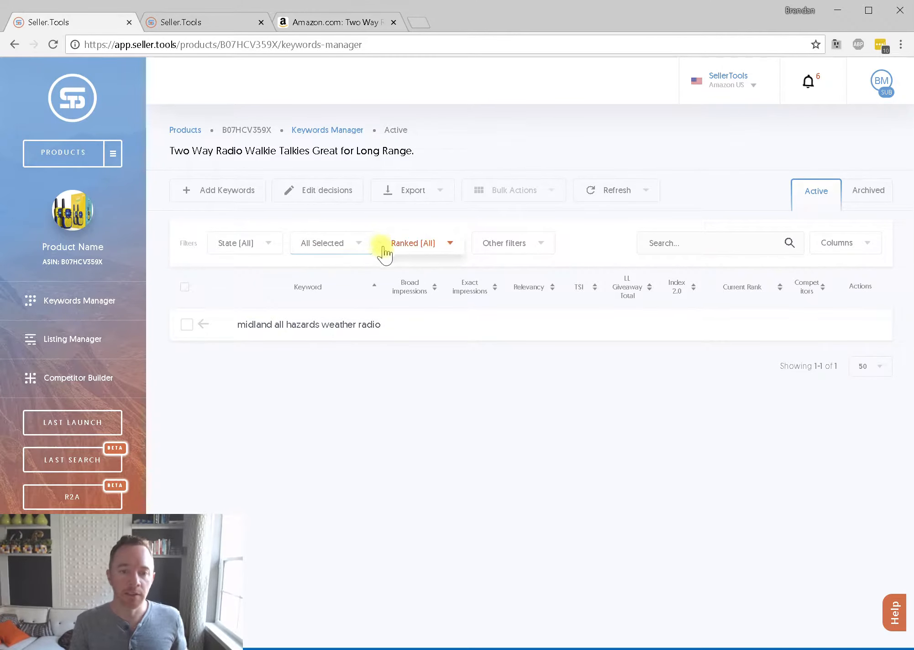
Step: Reset the Index 2.0 filter to All so that it covers every active keyword
left_click(358, 247)
left_click(516, 245)
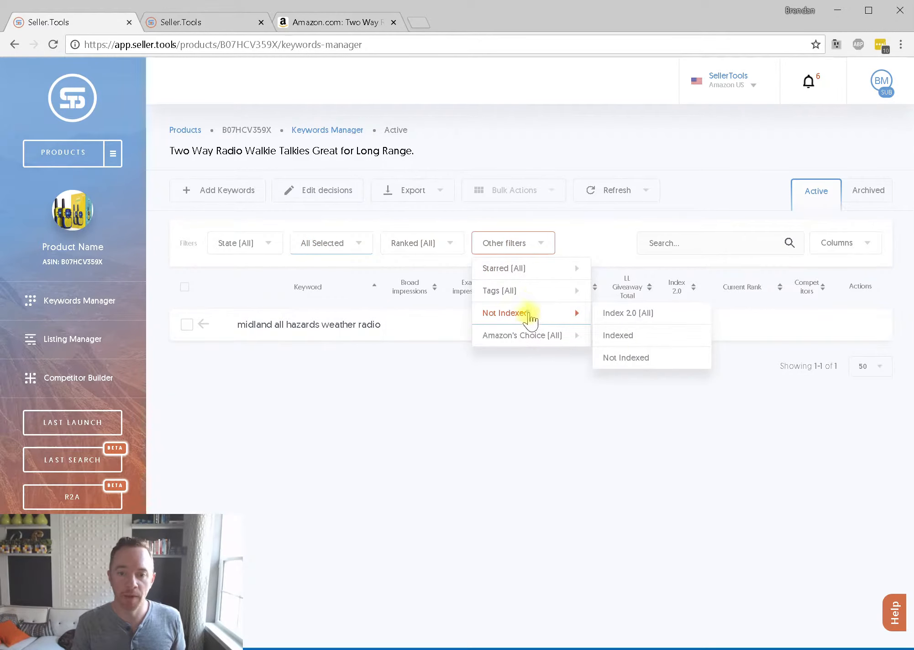
mouse_move(533, 295)
left_click(552, 367)
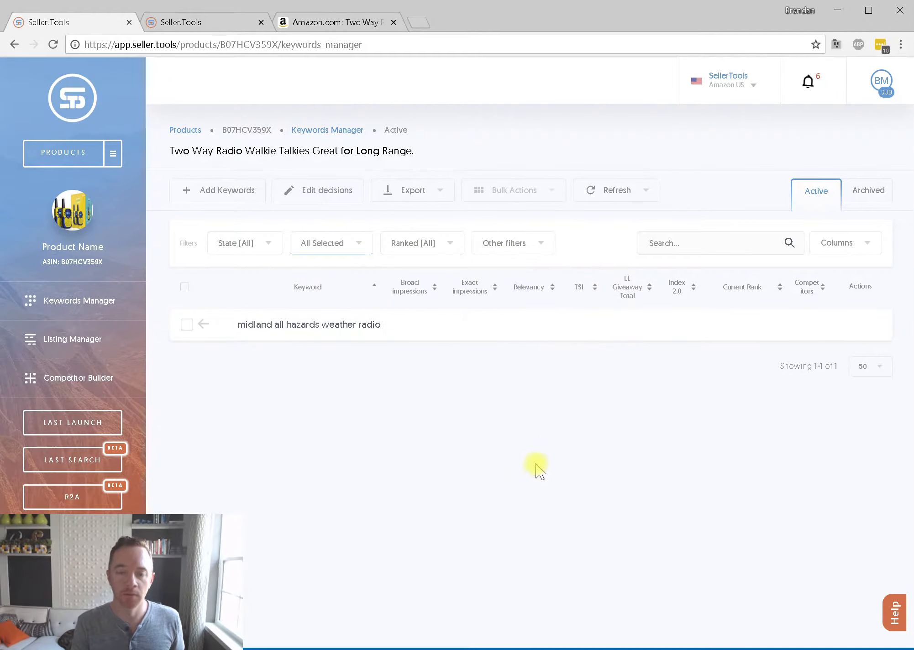
left_click(507, 247)
mouse_move(530, 315)
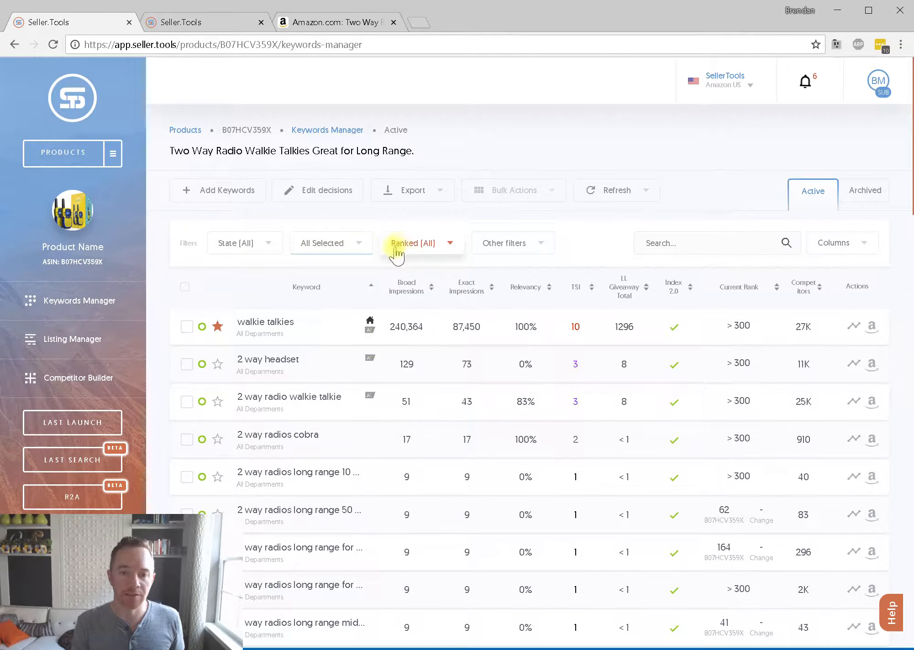
Step: Uncheck all TSI values and filter the keyword list to TSI 1 only
left_click(354, 247)
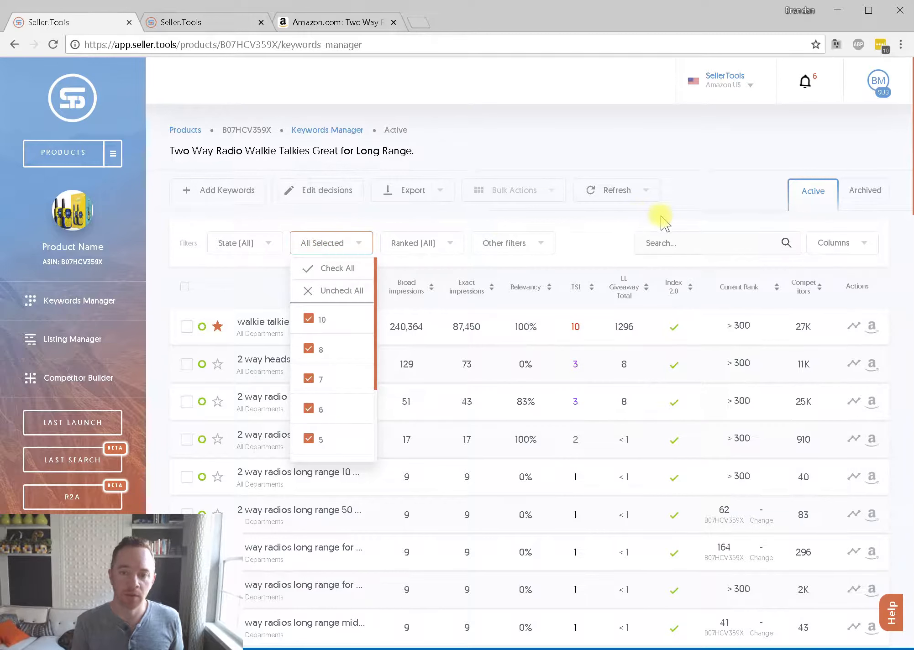
left_click(358, 248)
left_click(357, 248)
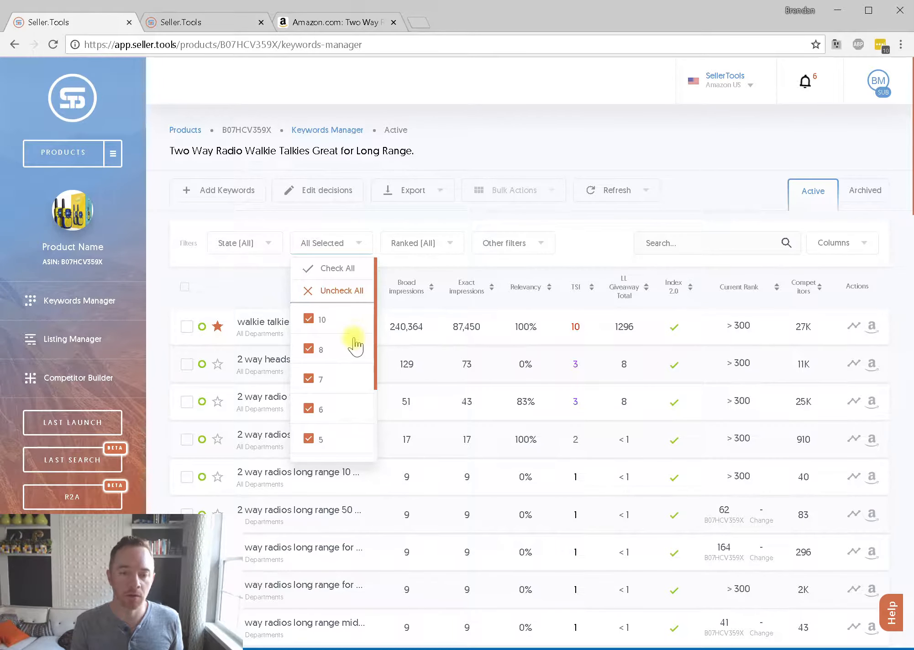
scroll(343, 338, "down", 2)
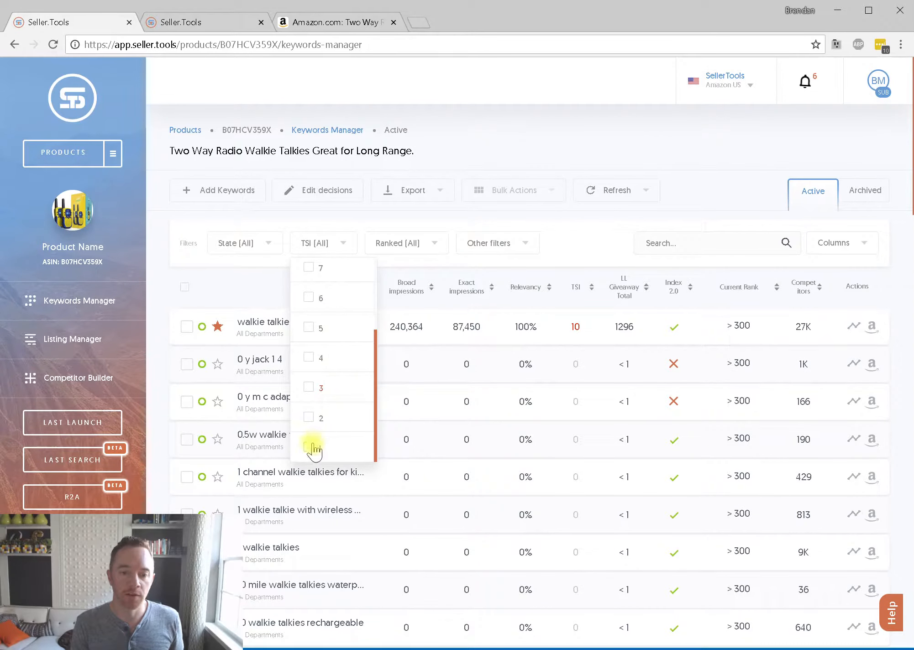
left_click(372, 442)
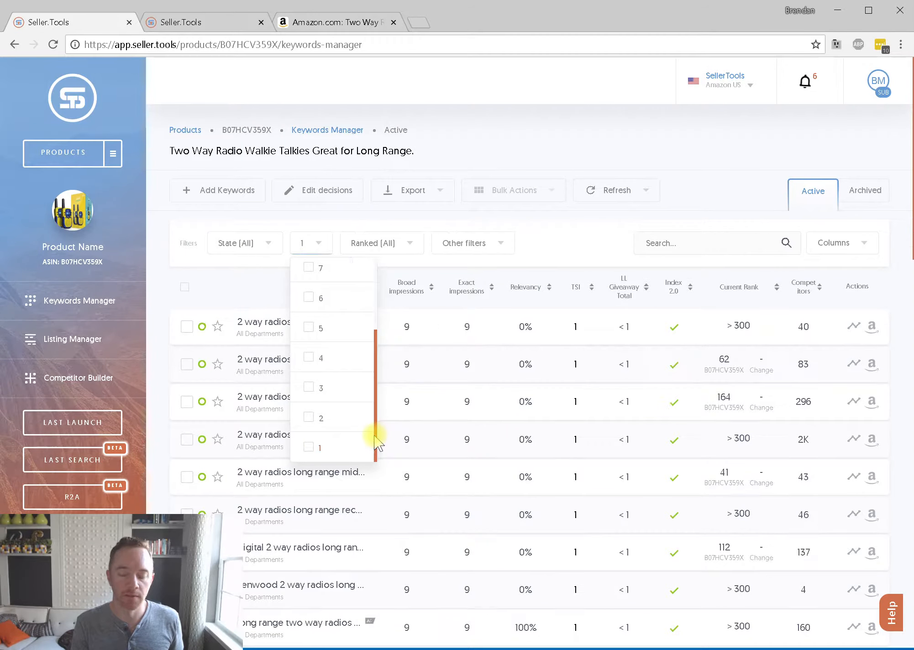
left_click(594, 237)
Step: Examine the relevancy, current rank and competitor numbers of the TSI 1 keywords
scroll(589, 255, "down", 20)
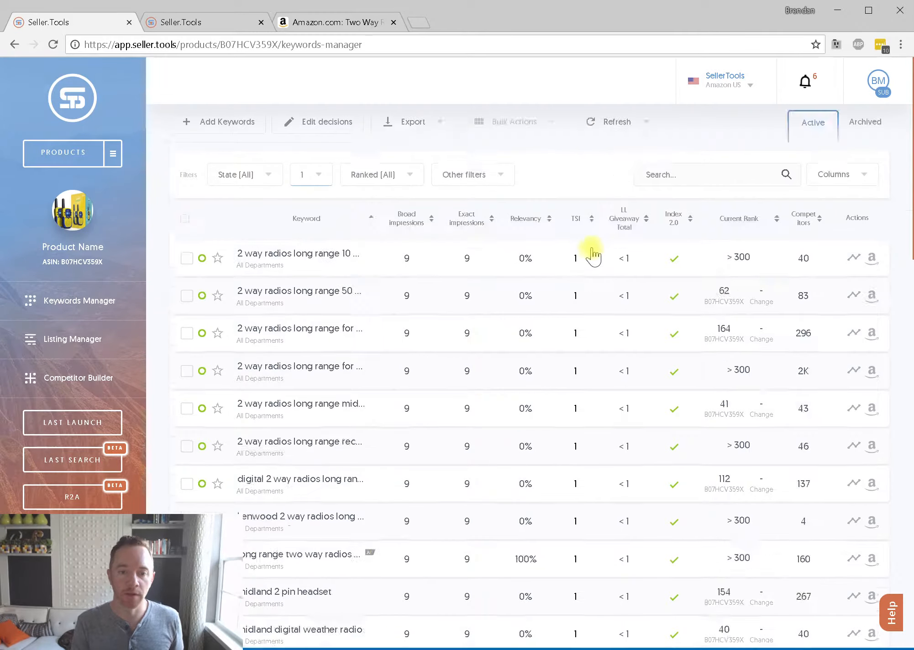
scroll(561, 259, "up", 20)
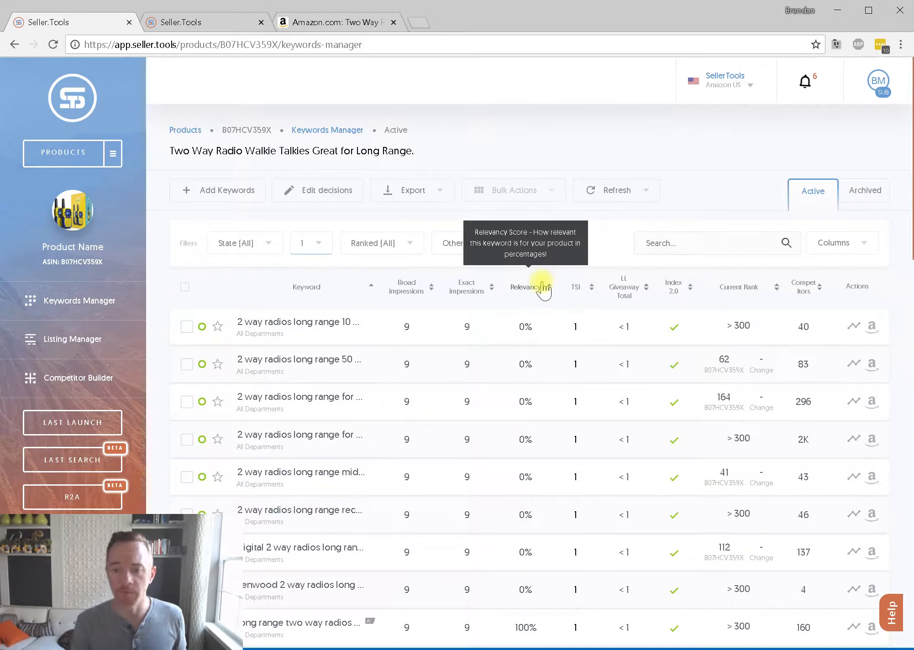
scroll(626, 267, "down", 2)
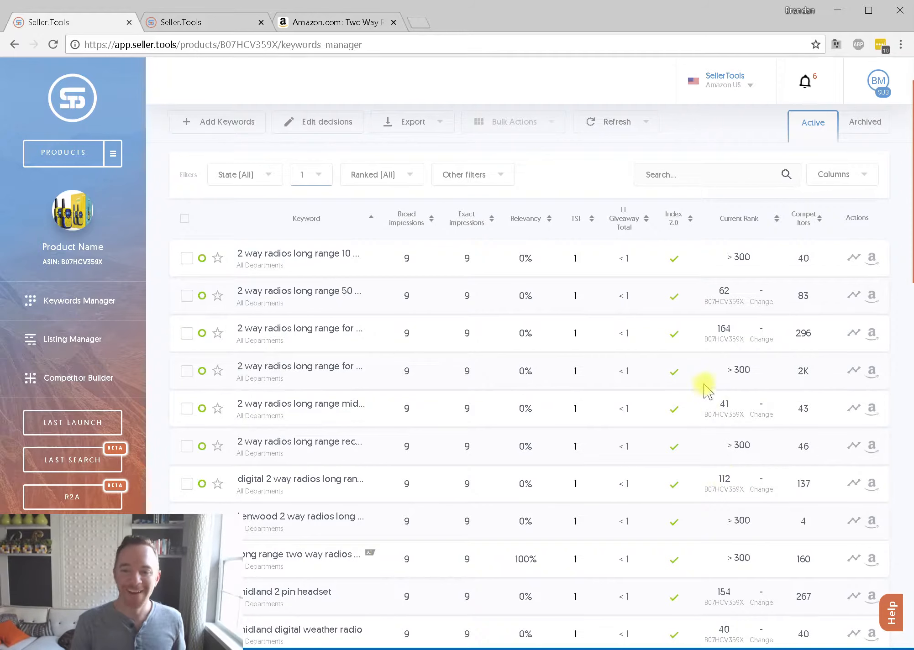
scroll(616, 297, "down", 7)
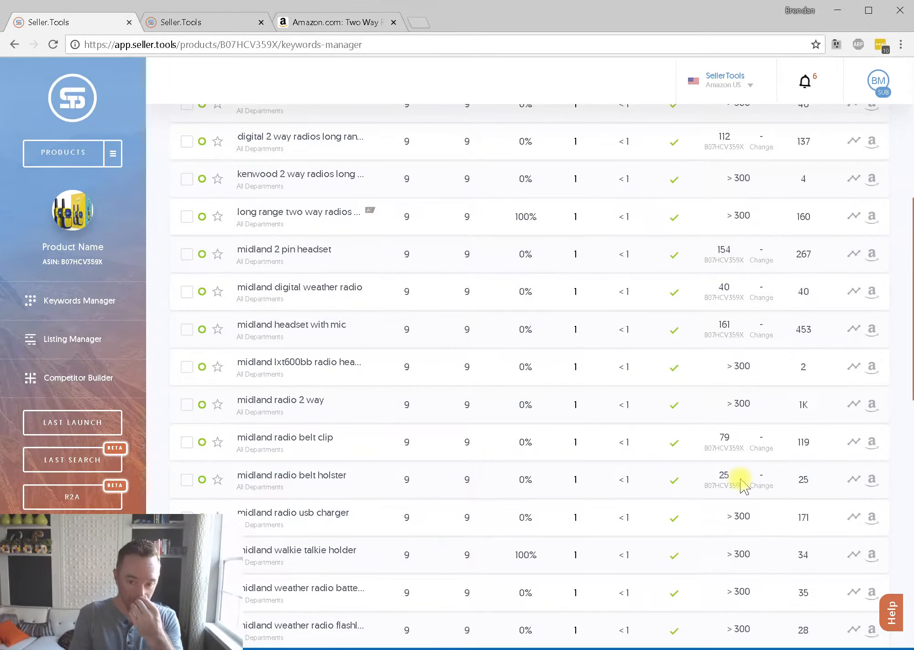
scroll(739, 484, "down", 15)
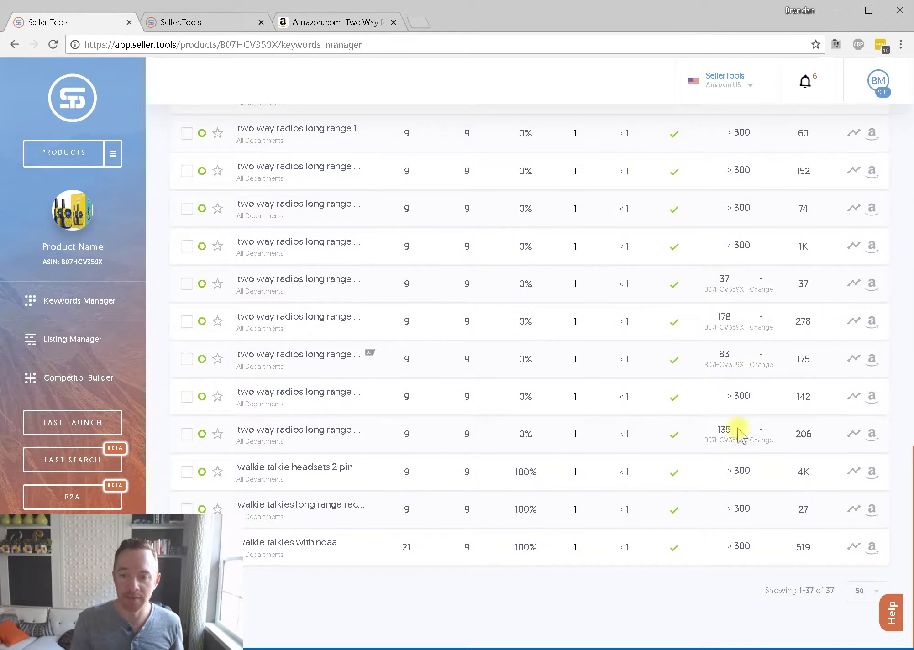
scroll(733, 433, "up", 15)
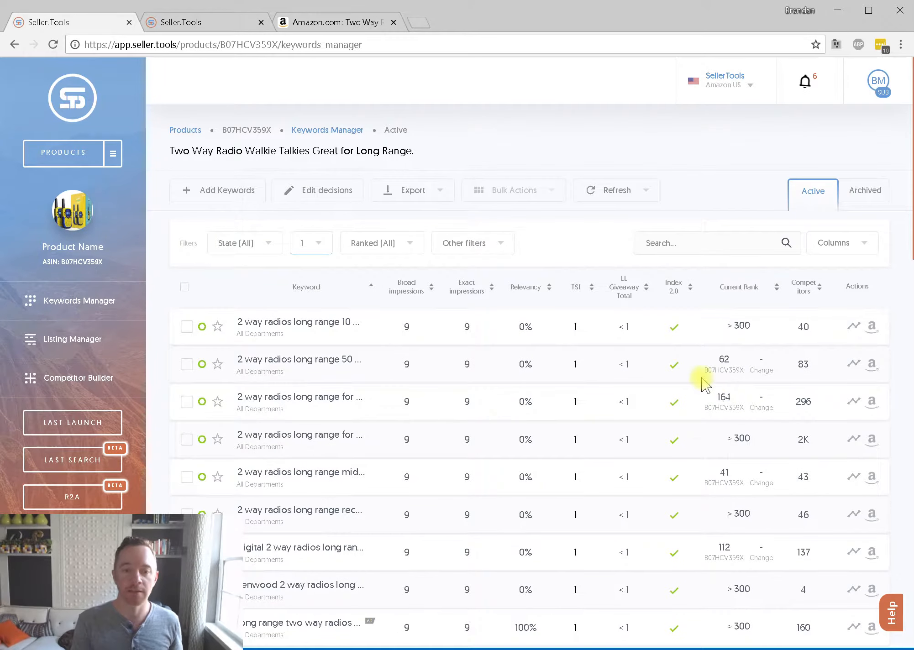
Step: Select all of the filtered TSI 1 keywords and pause them in bulk
left_click(185, 287)
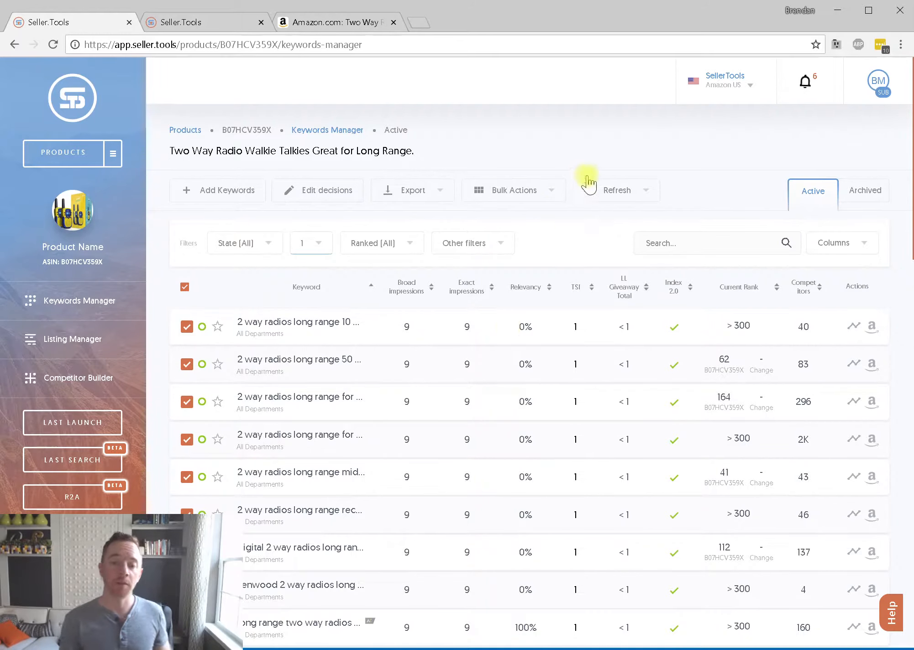
left_click(545, 194)
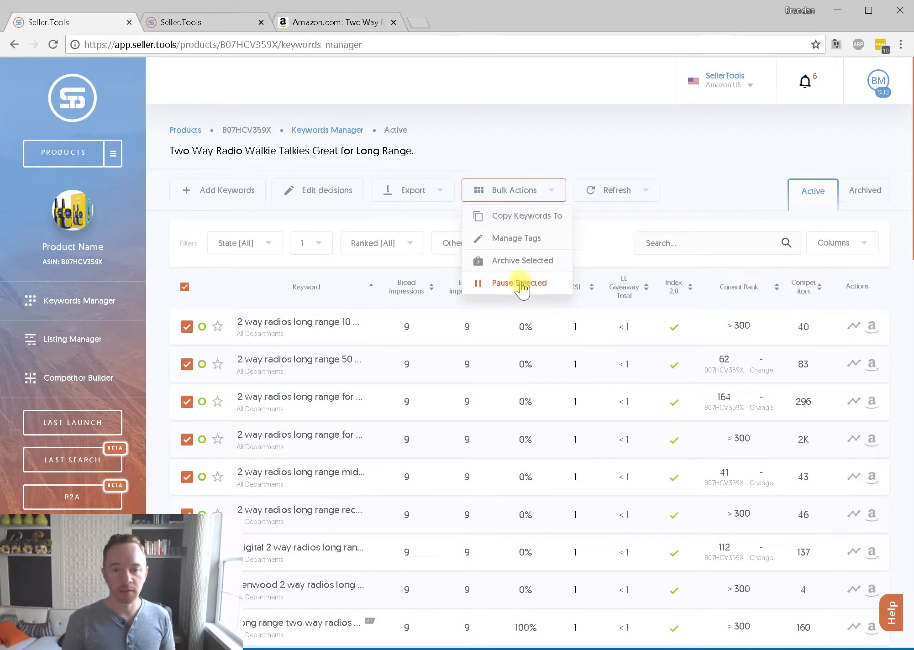
left_click(520, 284)
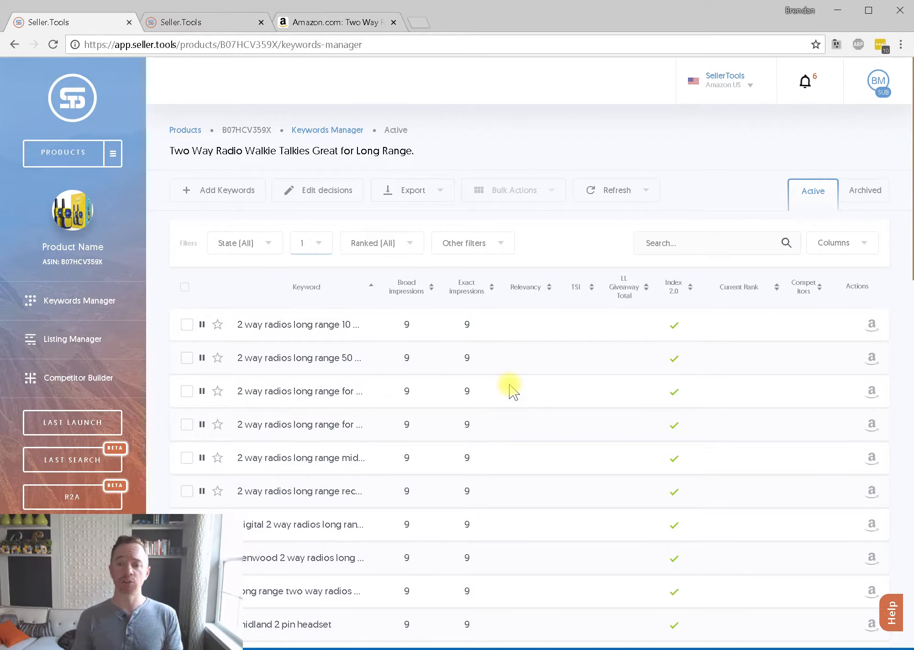
Step: Check which data columns the paused keywords still show
scroll(577, 337, "down", 12)
scroll(672, 376, "up", 10)
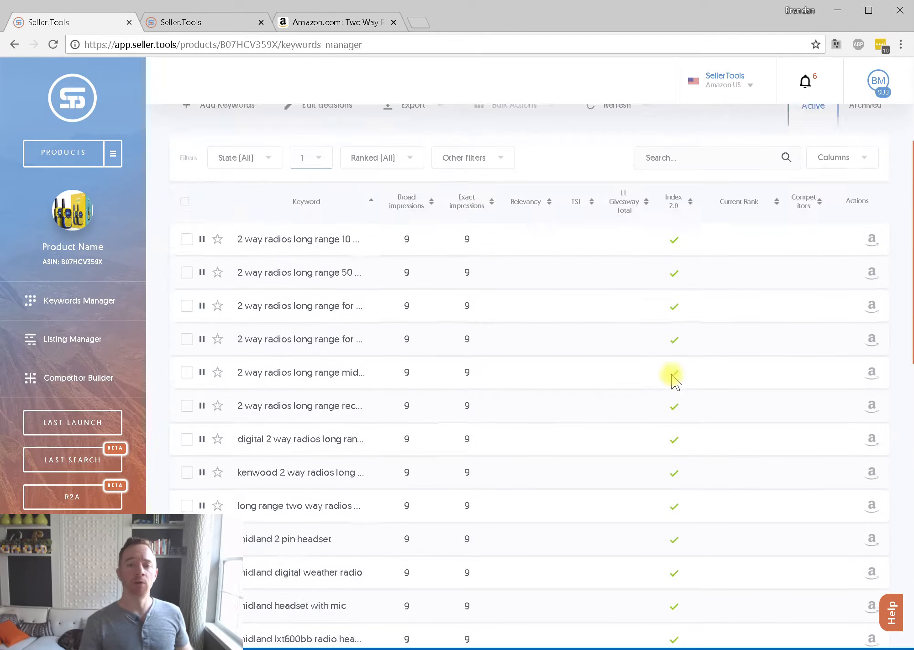
scroll(671, 376, "up", 2)
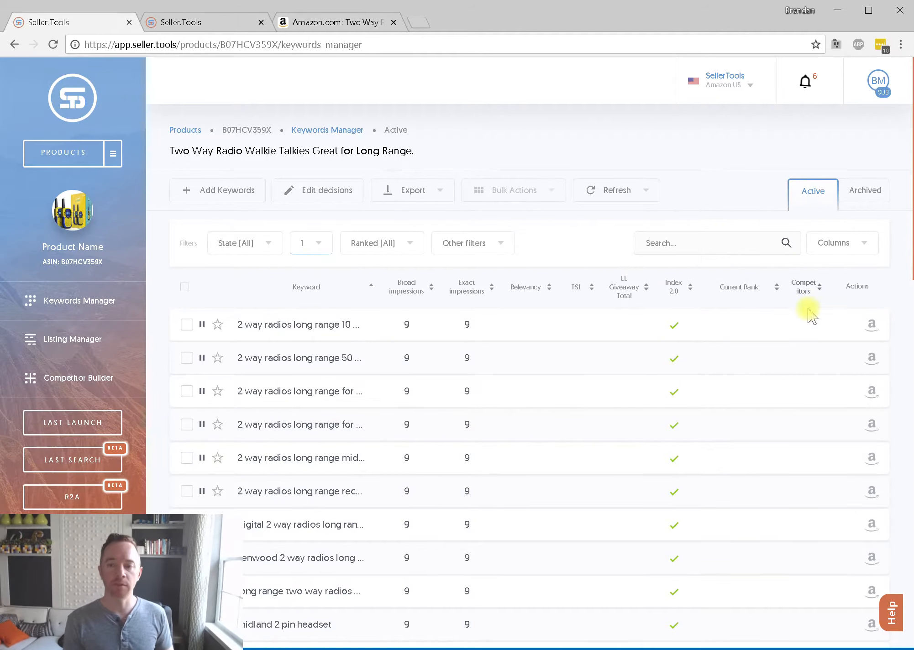
mouse_move(751, 297)
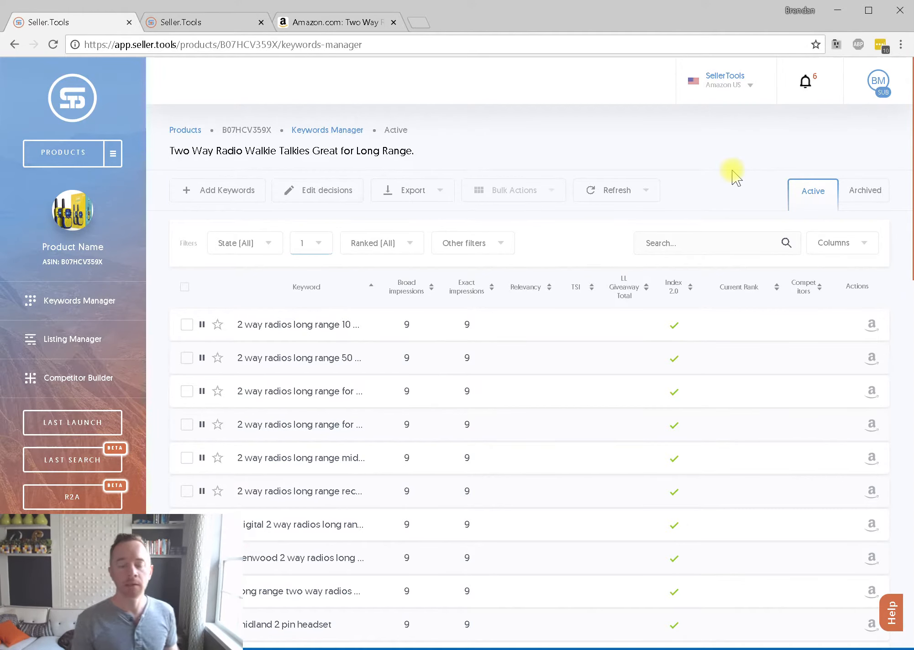
Step: Select the first two paused keywords and open the bulk actions for them
scroll(703, 183, "down", 3)
scroll(630, 194, "up", 3)
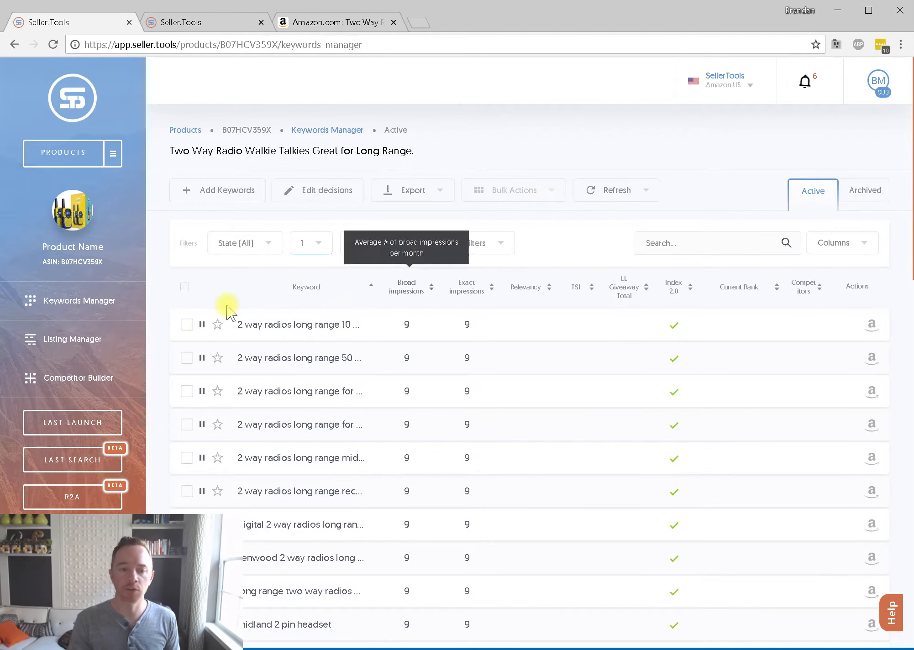
left_click(186, 324)
left_click(187, 358)
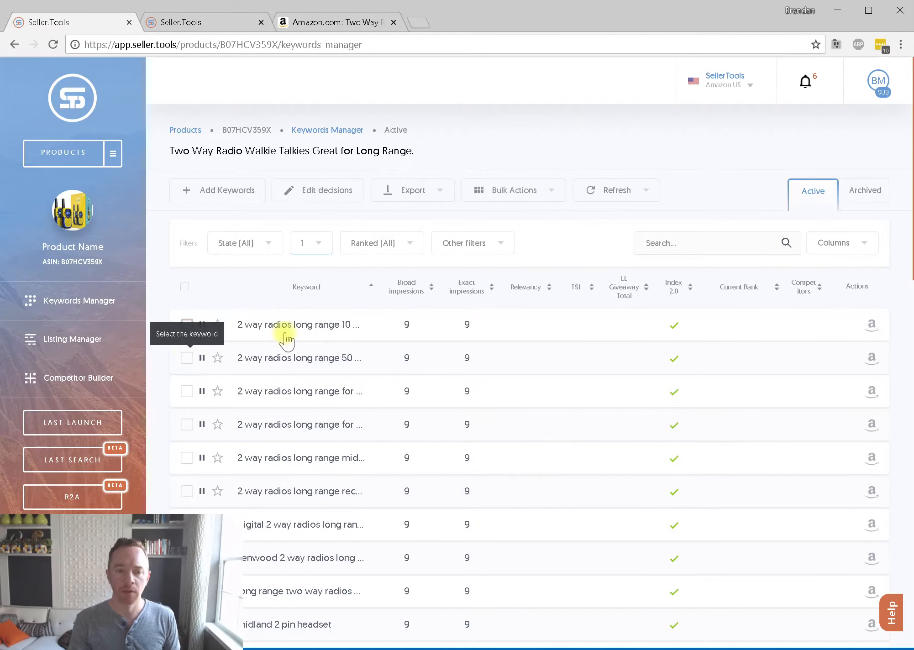
left_click(540, 189)
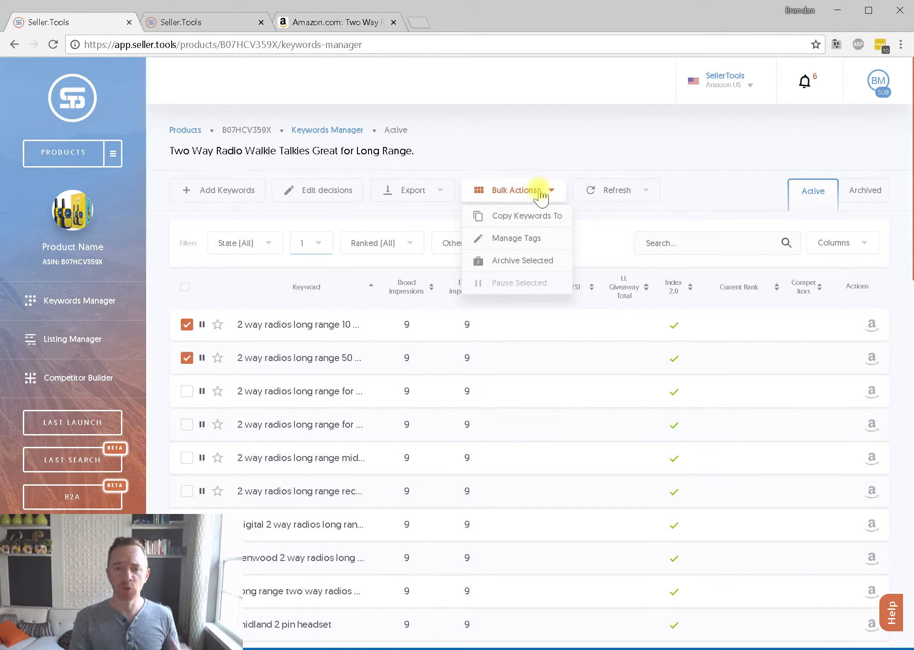